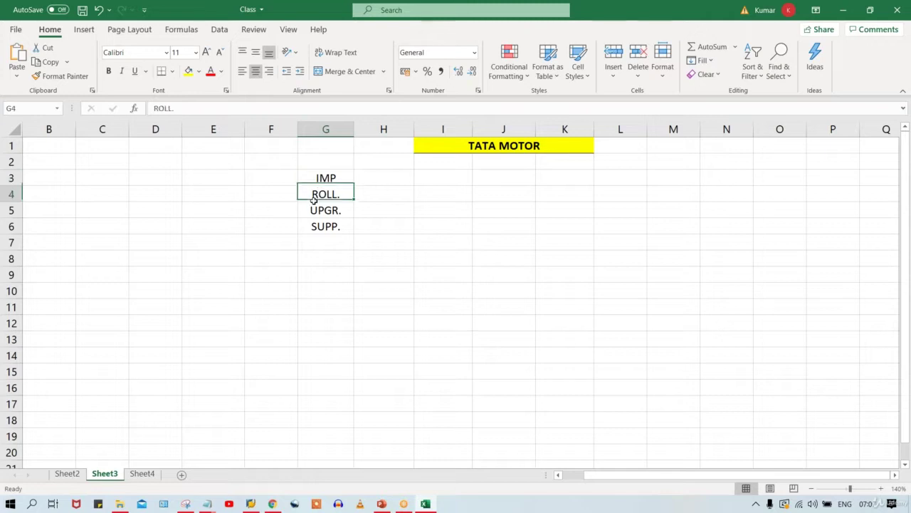
- Enter 100% beside the IMP label in cell H3
{"action": "key", "text": "Down"}
{"action": "key", "text": "Down"}
{"action": "left_click", "coordinate": [326, 178]}
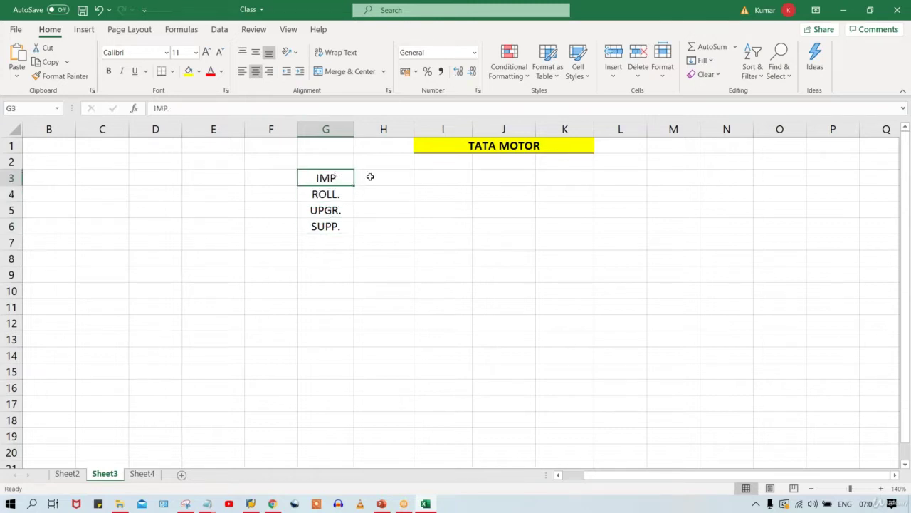
{"action": "left_click", "coordinate": [380, 178]}
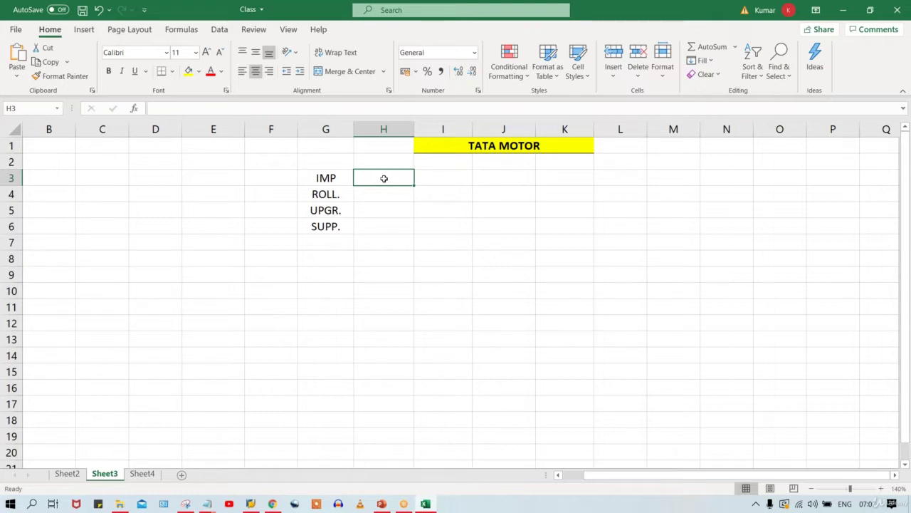
{"action": "type", "text": "10%"}
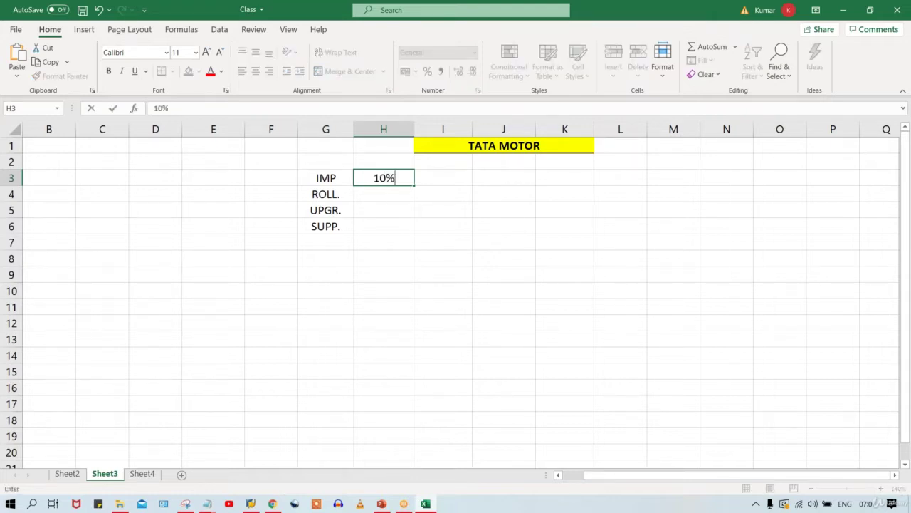
{"action": "key", "text": "BackSpace"}
{"action": "type", "text": "0%"}
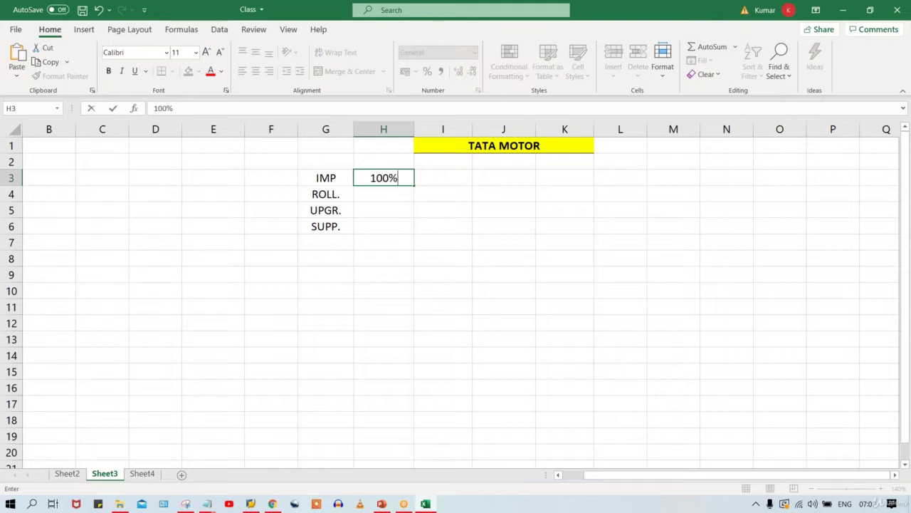
{"action": "key", "text": "Return"}
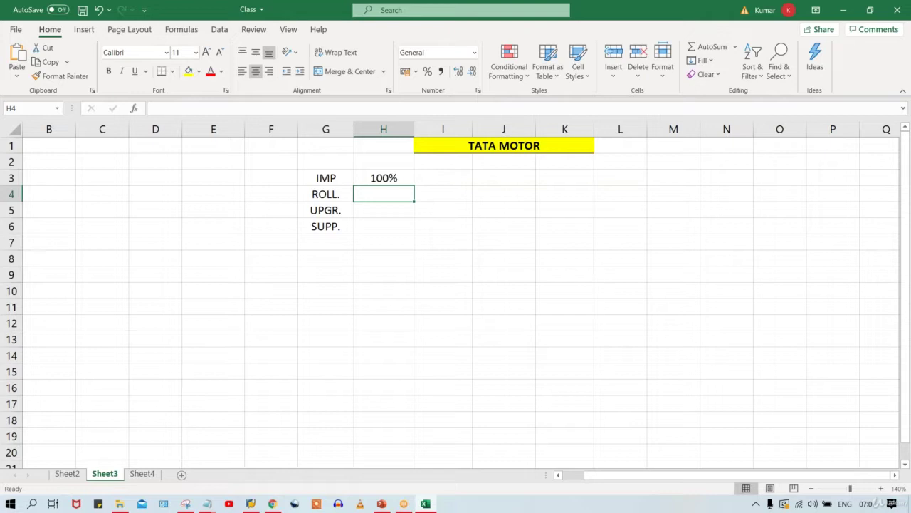
- Fill in the percentages beside the remaining labels: 60% for ROLL., 40% for UPGR. and 50% for SUPP
{"action": "type", "text": "60%"}
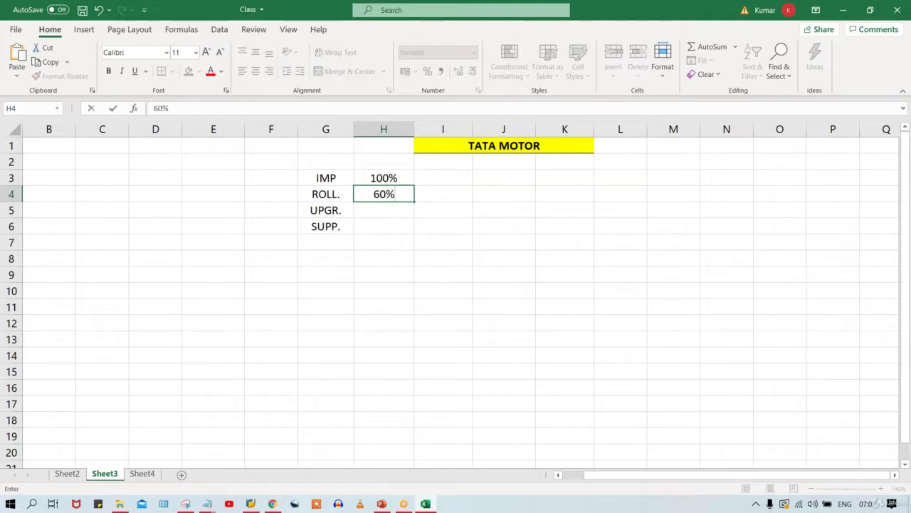
{"action": "key", "text": "Return"}
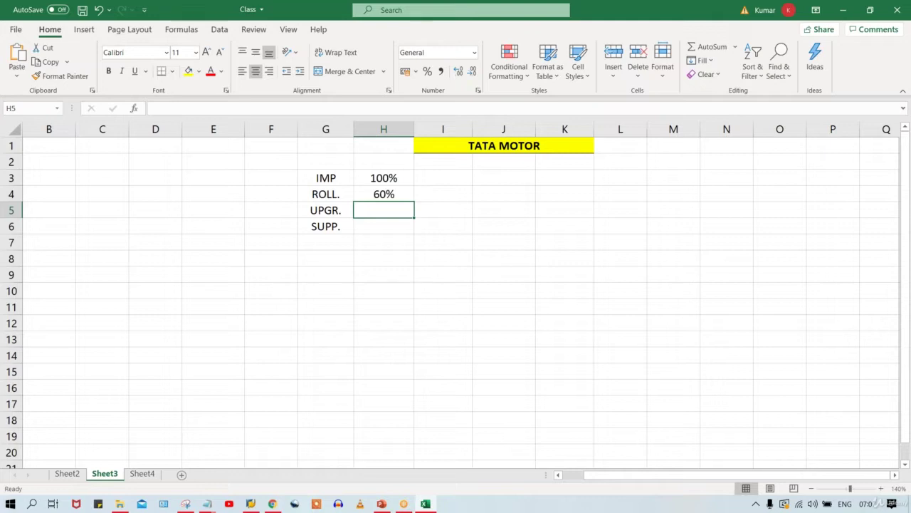
{"action": "type", "text": "40%"}
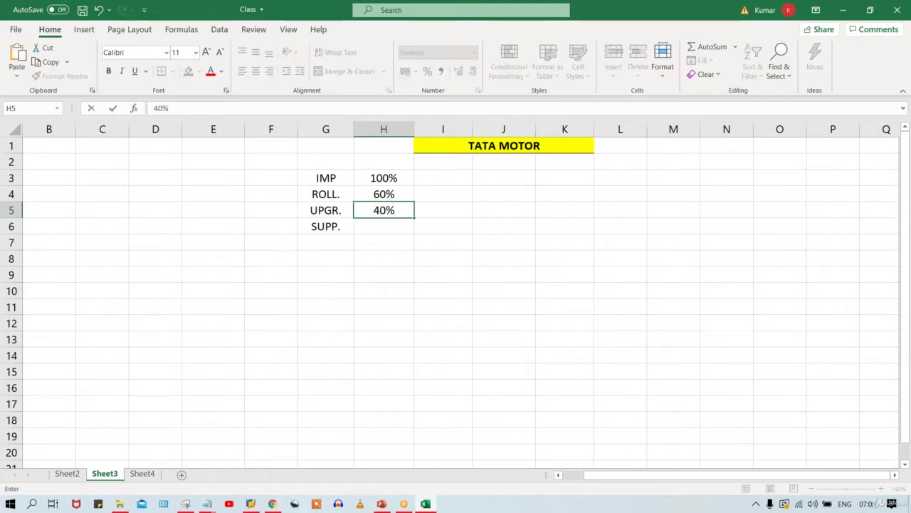
{"action": "key", "text": "Return"}
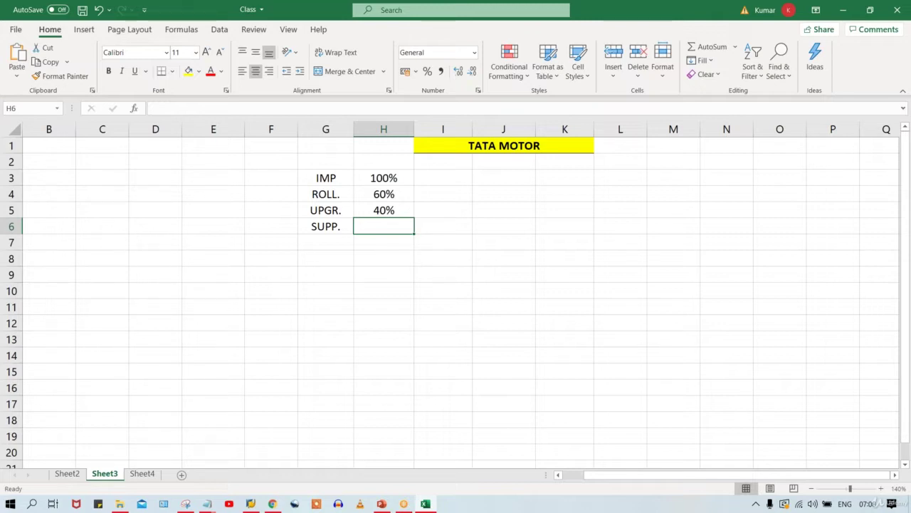
{"action": "type", "text": "50%"}
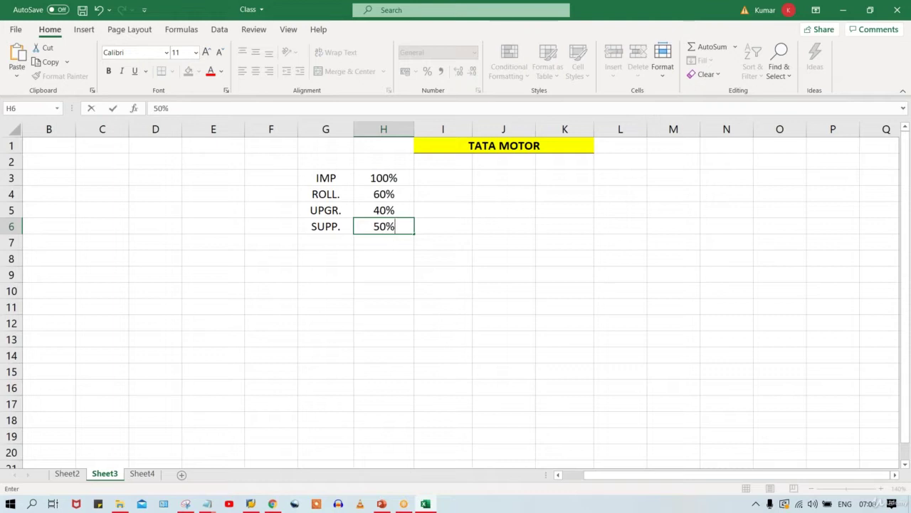
{"action": "key", "text": "Return"}
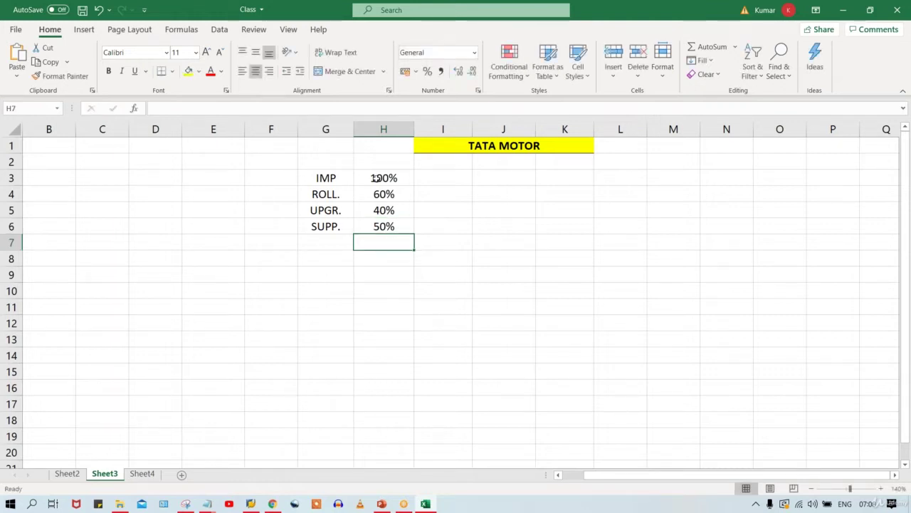
- Examine the IMP label and its percentage in row 3
{"action": "key", "text": "Up"}
{"action": "key", "text": "Up"}
{"action": "key", "text": "Up"}
{"action": "key", "text": "Up"}
{"action": "left_click", "coordinate": [324, 178]}
{"action": "left_click", "coordinate": [397, 180]}
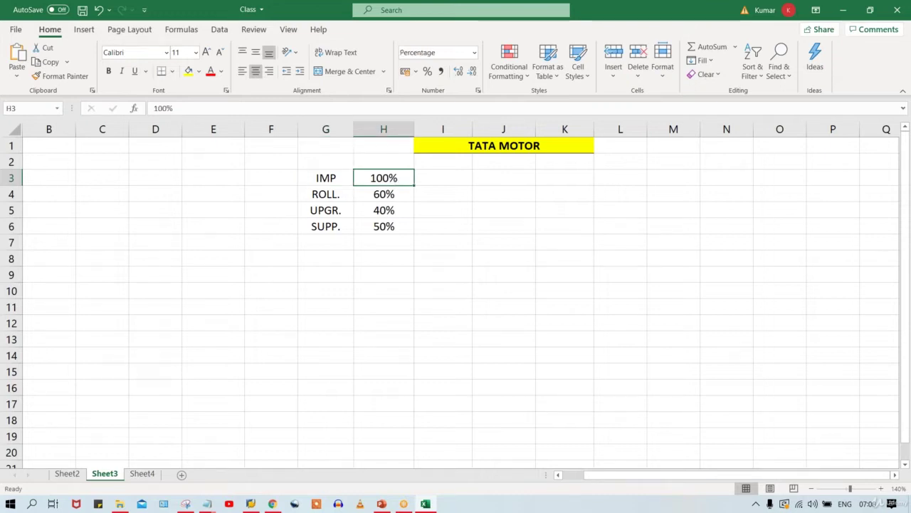
{"action": "left_click", "coordinate": [436, 180]}
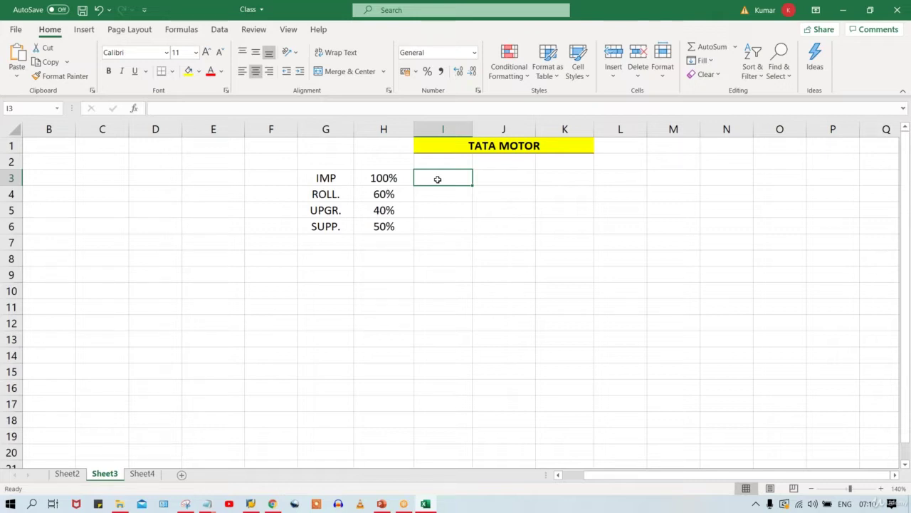
{"action": "left_click", "coordinate": [379, 180]}
{"action": "left_click", "coordinate": [326, 179]}
{"action": "left_click", "coordinate": [379, 179]}
{"action": "left_click", "coordinate": [440, 180]}
{"action": "left_click", "coordinate": [330, 175]}
{"action": "left_click", "coordinate": [380, 173], "text": "shift"}
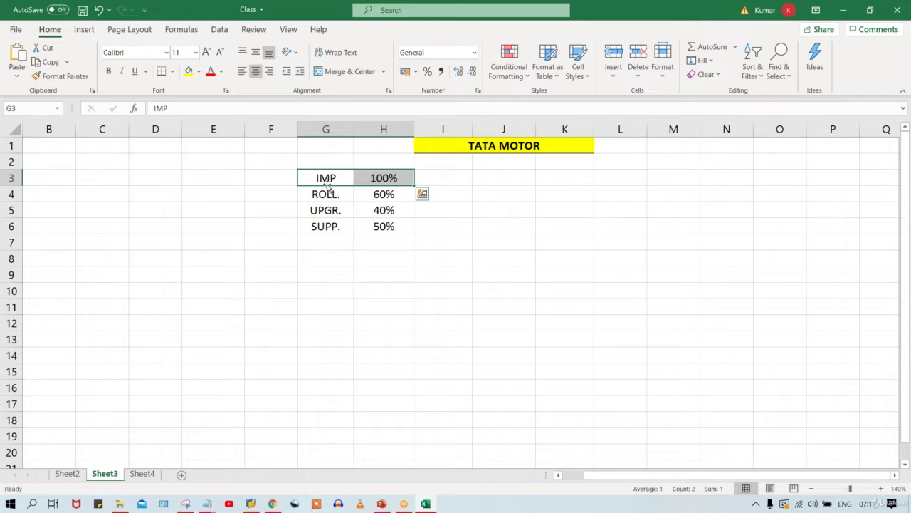
{"action": "left_click", "coordinate": [366, 179]}
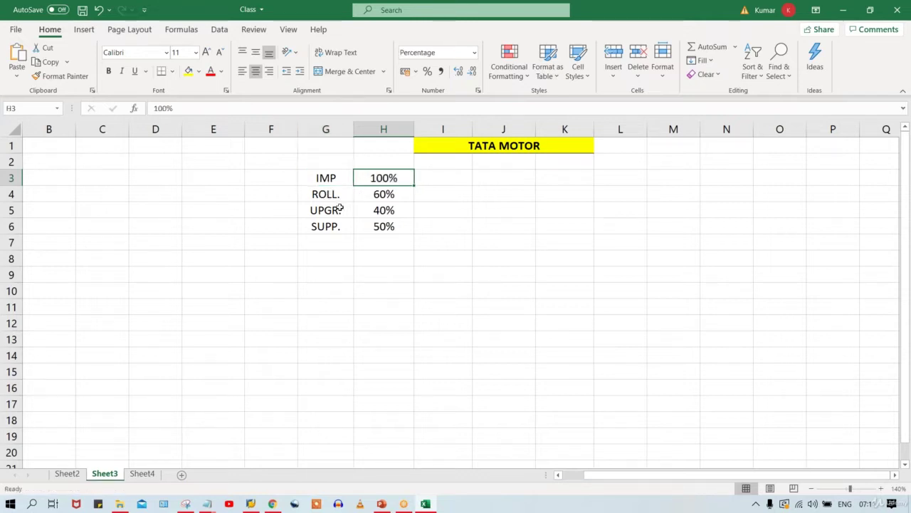
- Review the four project type labels and their percentages one by one in G3:H6
{"action": "left_click", "coordinate": [326, 180]}
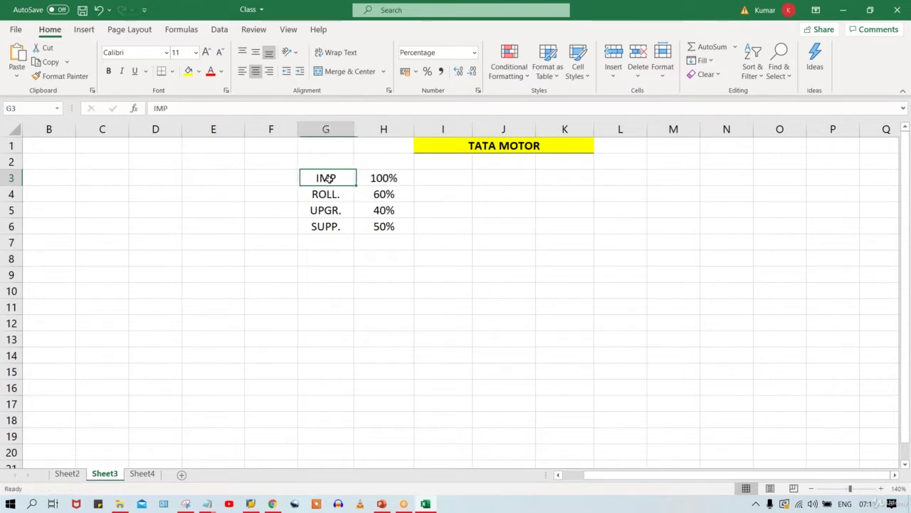
{"action": "left_click", "coordinate": [330, 196]}
{"action": "left_click", "coordinate": [328, 209]}
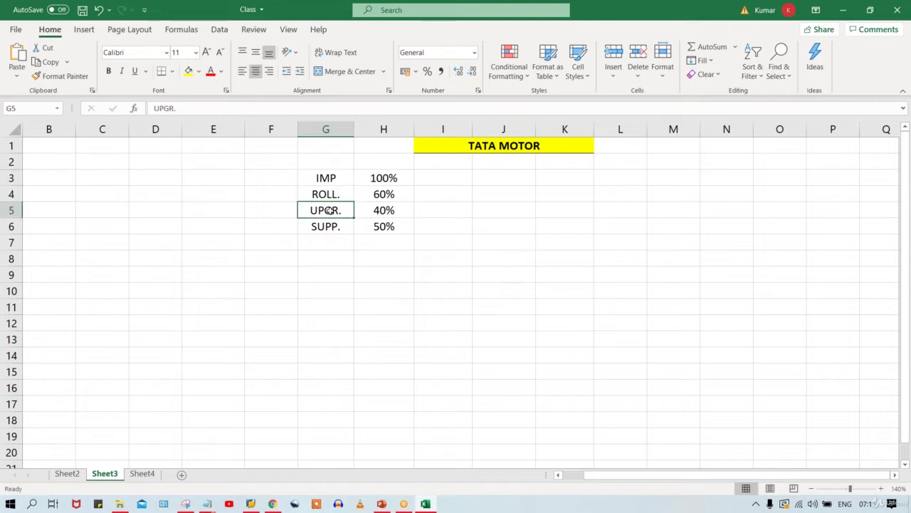
{"action": "left_click", "coordinate": [338, 226]}
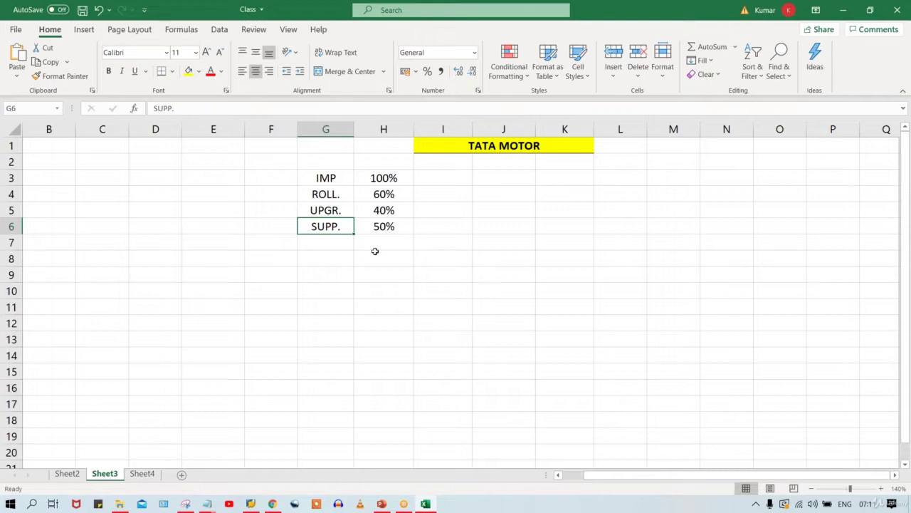
{"action": "left_click", "coordinate": [383, 199]}
{"action": "left_click", "coordinate": [383, 212]}
{"action": "left_click", "coordinate": [384, 226]}
{"action": "left_click", "coordinate": [384, 206]}
{"action": "left_click", "coordinate": [385, 182]}
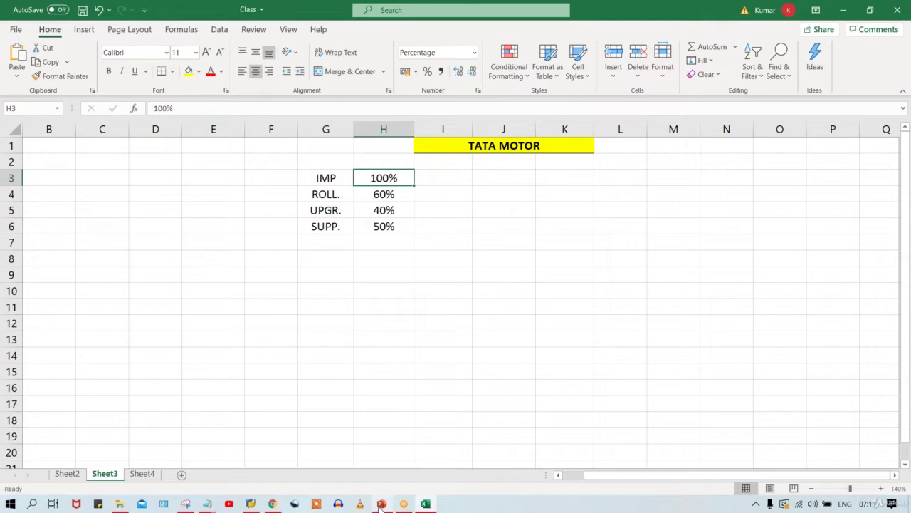
- Switch to the PowerPoint presentation 1.1 ASAP Methodology
{"action": "mouse_move", "coordinate": [382, 504]}
{"action": "left_click", "coordinate": [381, 456]}
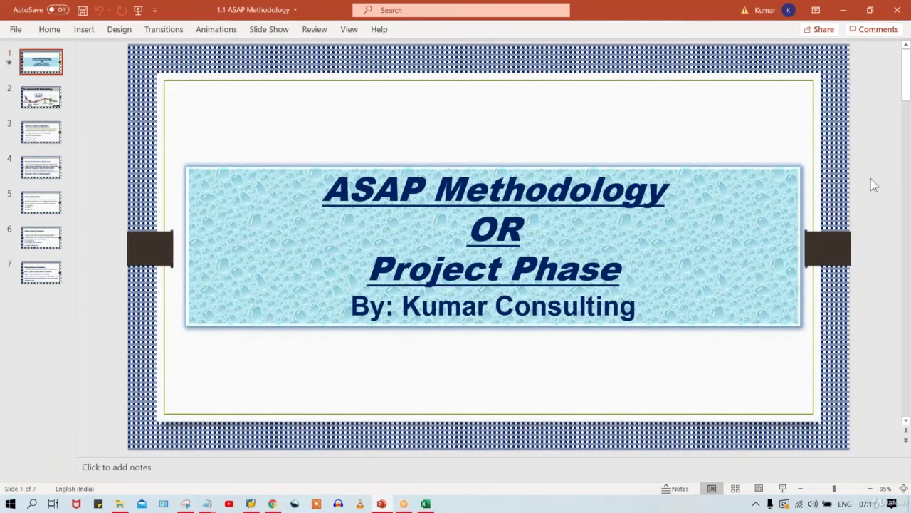